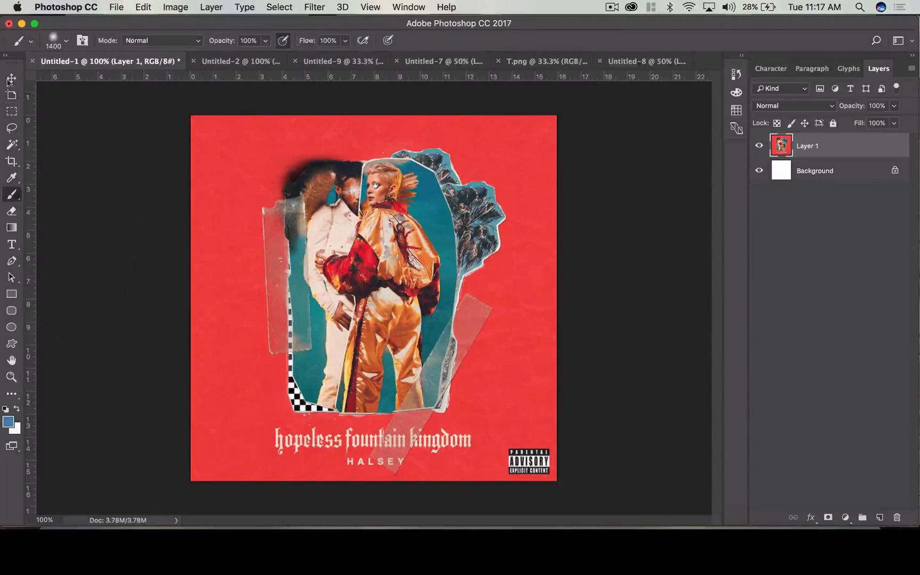
# View the torn-paper collage example in Untitled-2 and start a new document named PAPER.
pyautogui.click(13, 78)
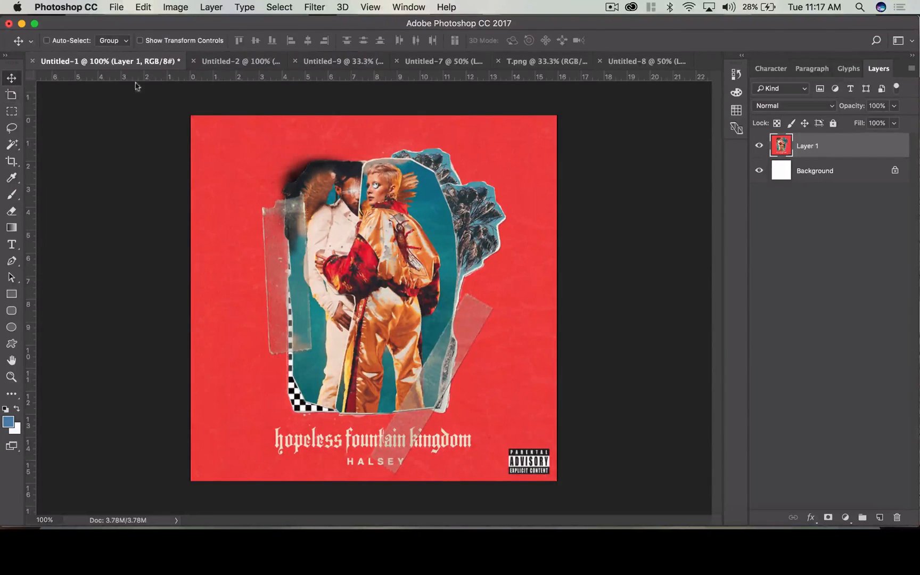
pyautogui.click(235, 62)
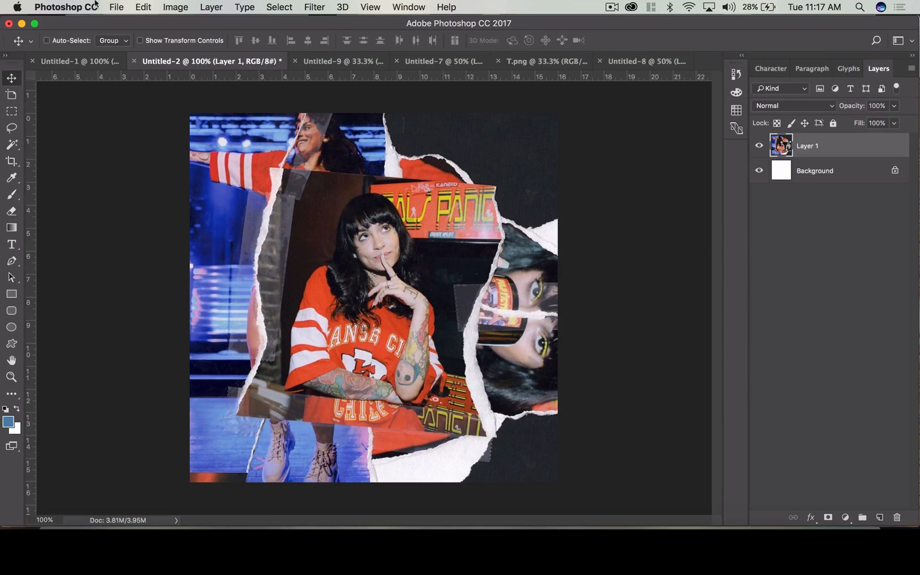
pyautogui.click(117, 7)
pyautogui.click(124, 21)
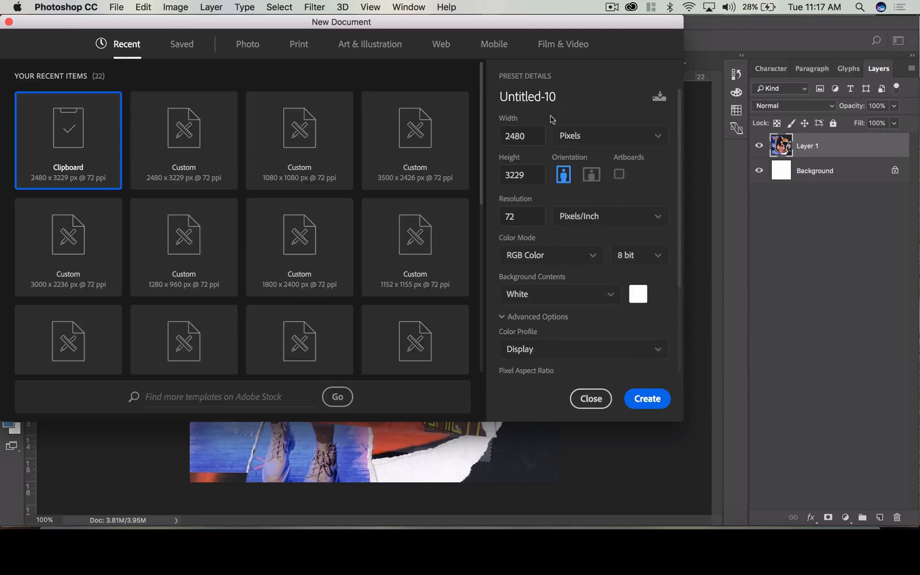
pyautogui.click(549, 96)
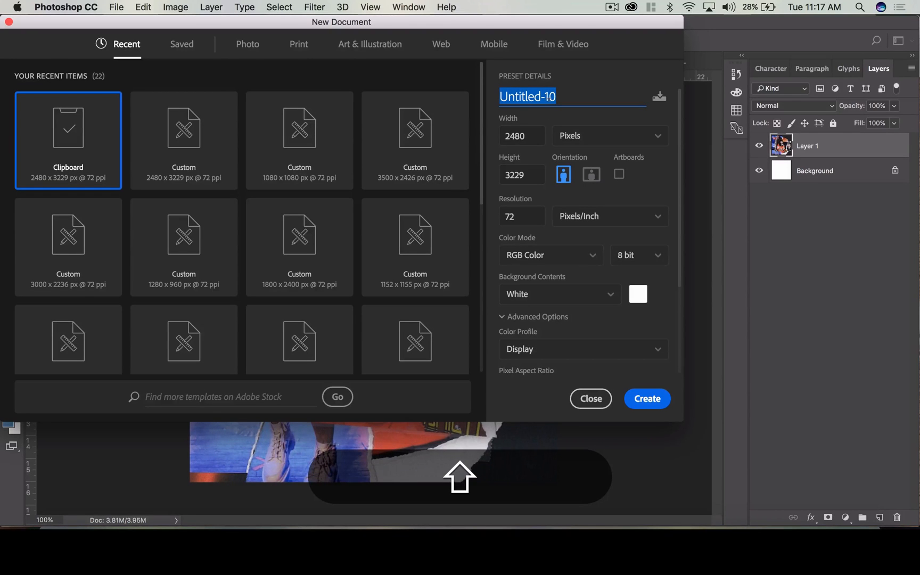
pyautogui.press('BackSpace')
pyautogui.write('PAPER')
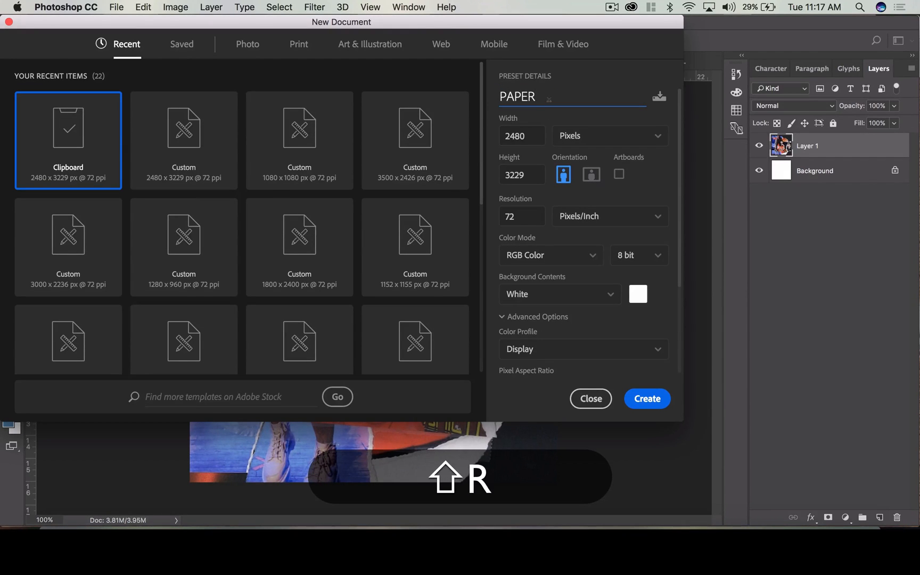
# Set the new document's width and height to 1080 pixels each and create it.
pyautogui.doubleClick(516, 133)
pyautogui.write('1080')
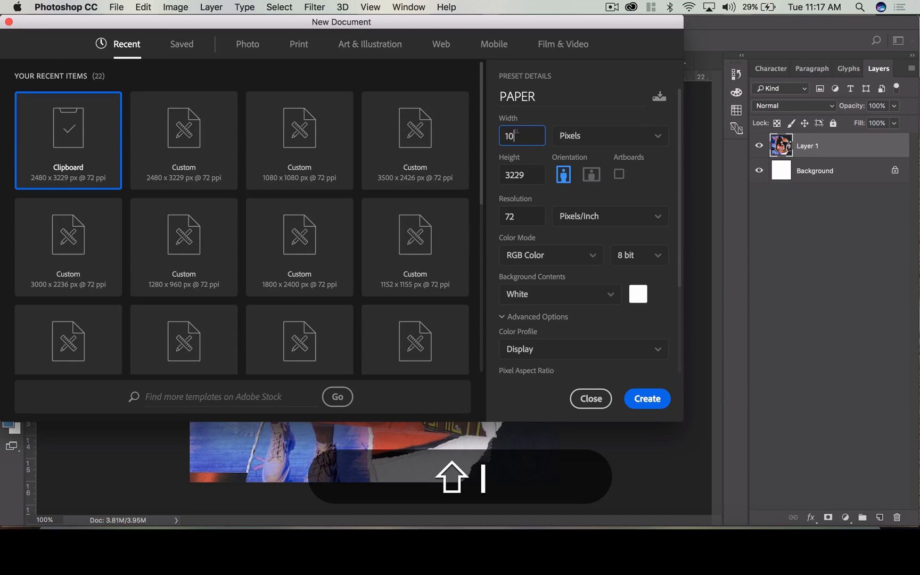
pyautogui.press('Tab')
pyautogui.write('100')
pyautogui.press('BackSpace')
pyautogui.press('BackSpace')
pyautogui.write('080')
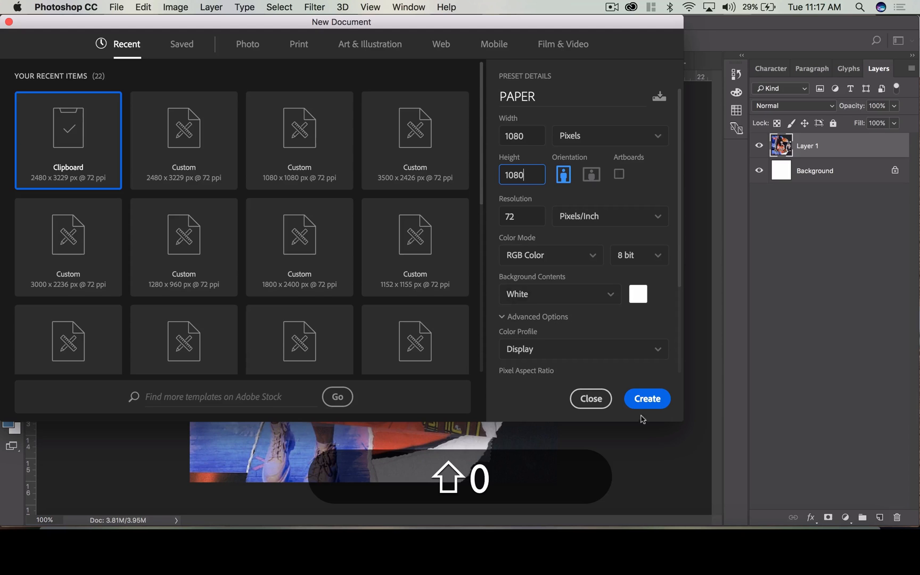
pyautogui.click(649, 400)
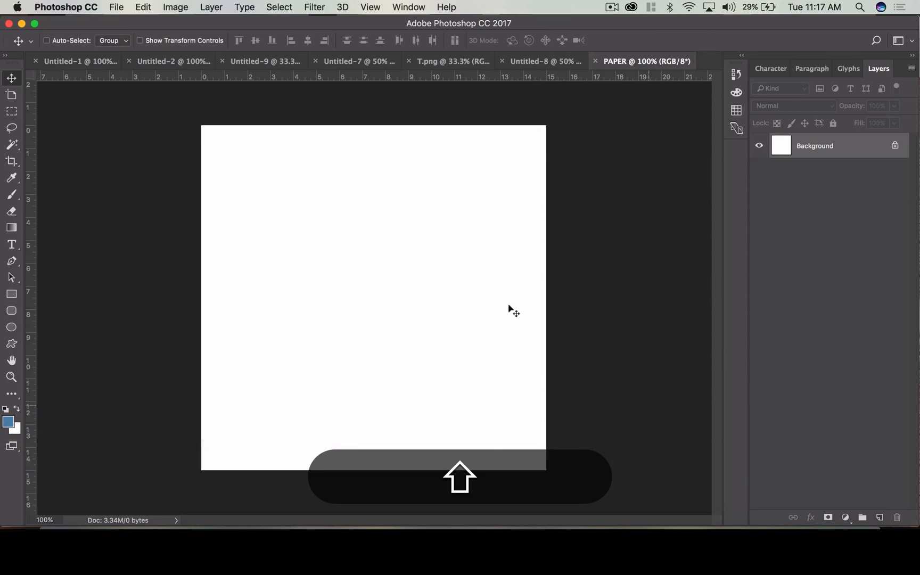
# In Untitled-9, select the white area with the Magic Wand, invert the selection, and cut out the torn cardboard piece.
pyautogui.click(272, 62)
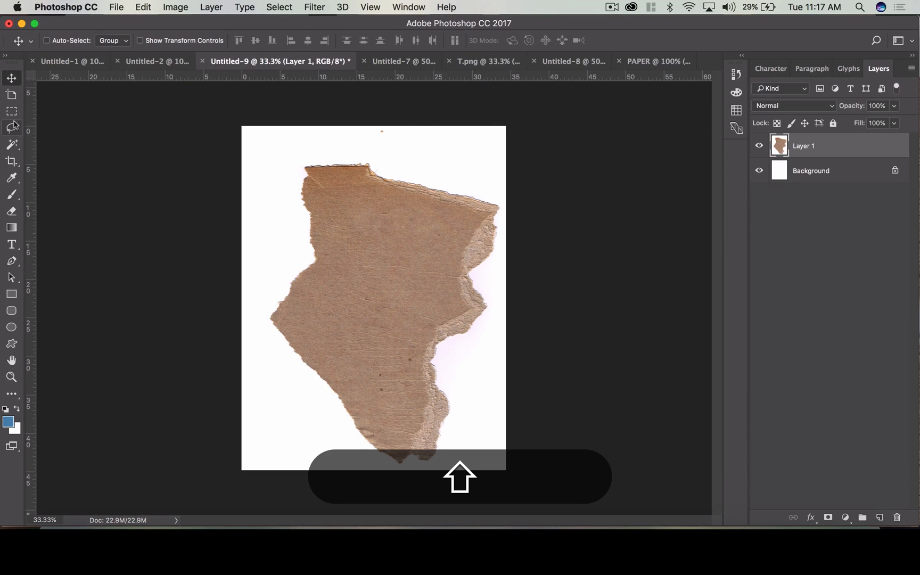
pyautogui.click(13, 95)
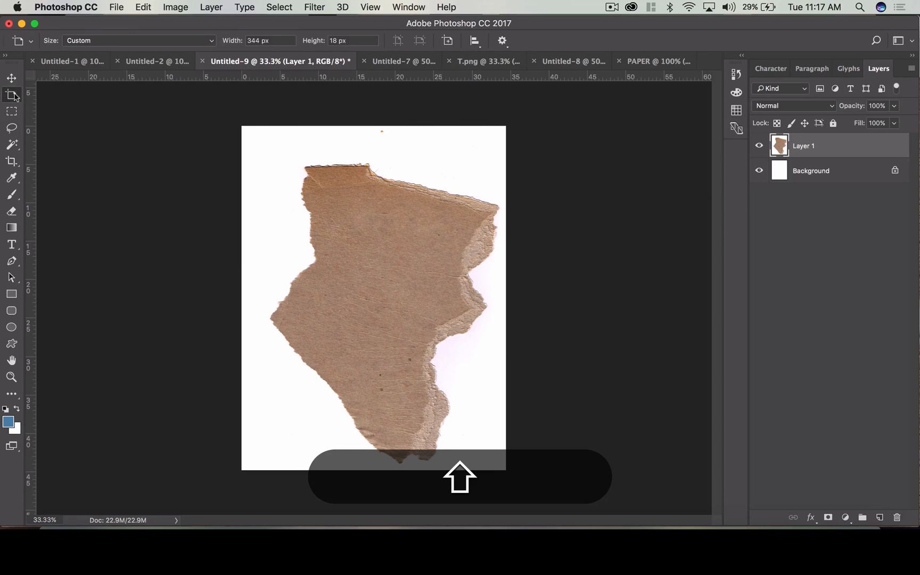
pyautogui.click(11, 144)
pyautogui.click(271, 185)
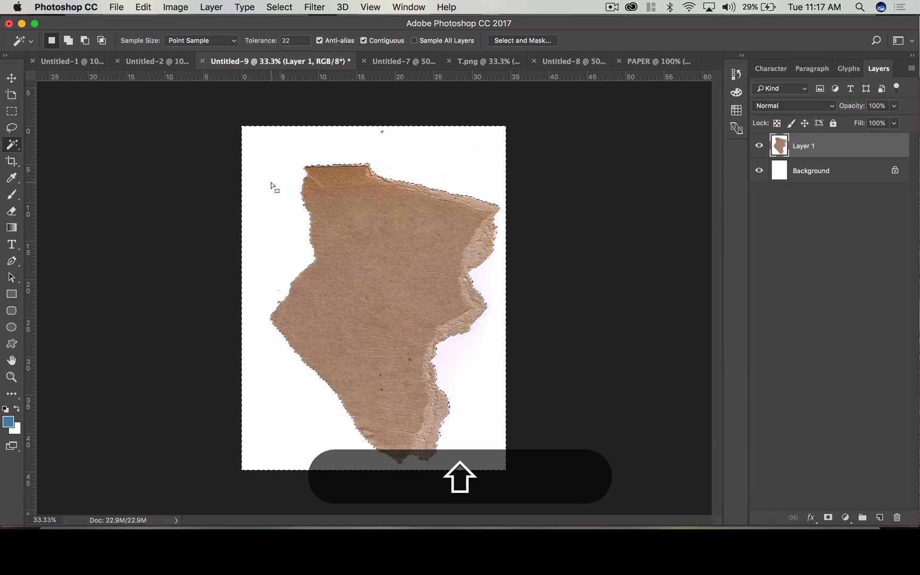
pyautogui.press('super+shift+i')
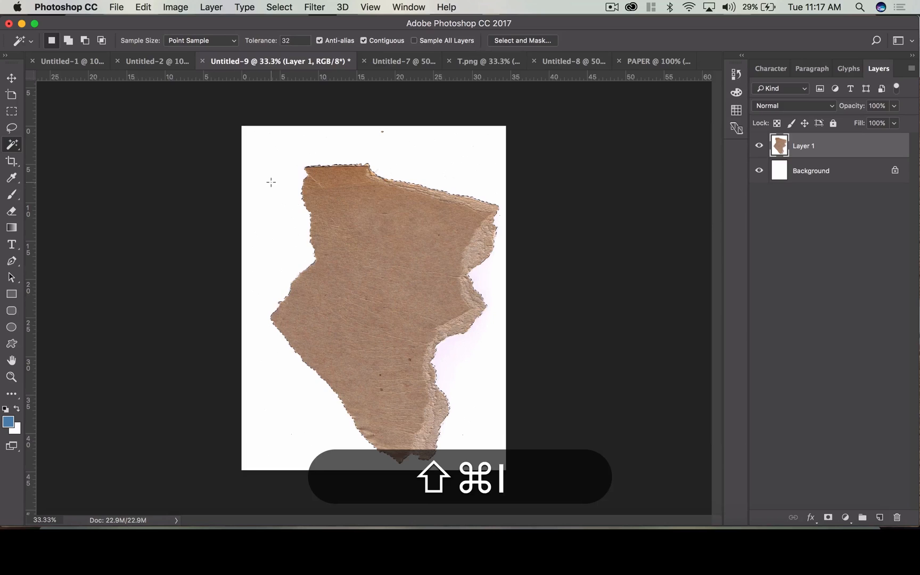
pyautogui.press('shift+super+x')
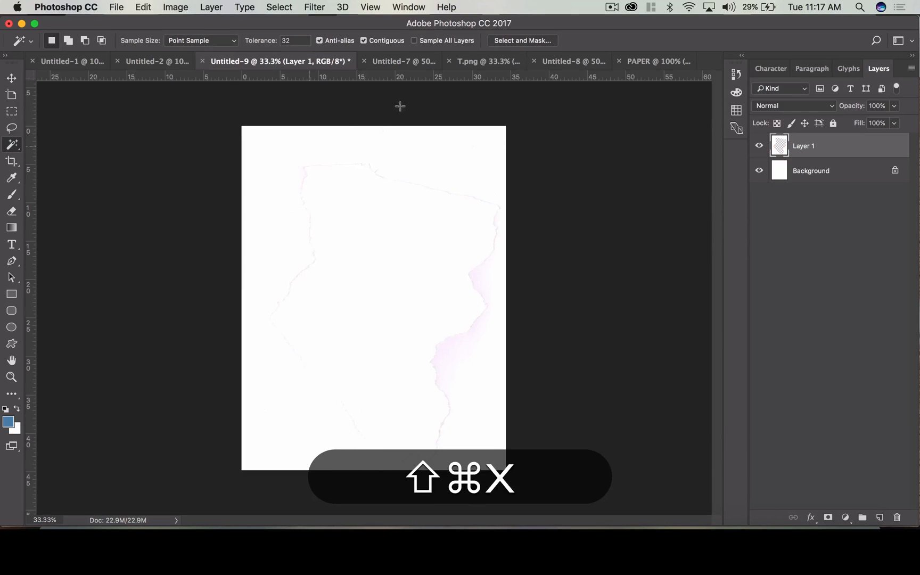
# Move the PAPER document next to Untitled-9 in the document order and paste the torn cardboard into it.
pyautogui.moveTo(659, 56); pyautogui.dragTo(324, 63)
pyautogui.click(321, 63)
pyautogui.click(418, 63)
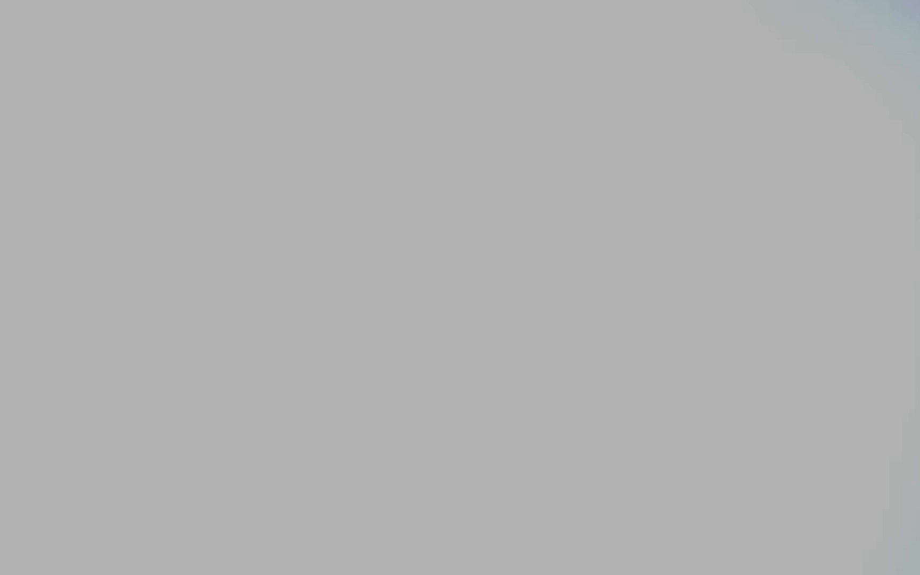
pyautogui.press('shift+super+v')
# Scale the pasted cardboard proportionally to about 20% and place it at the centre of the canvas.
pyautogui.press('shift+super+minus')
pyautogui.press('shift+super+minus')
pyautogui.press('shift+super+minus')
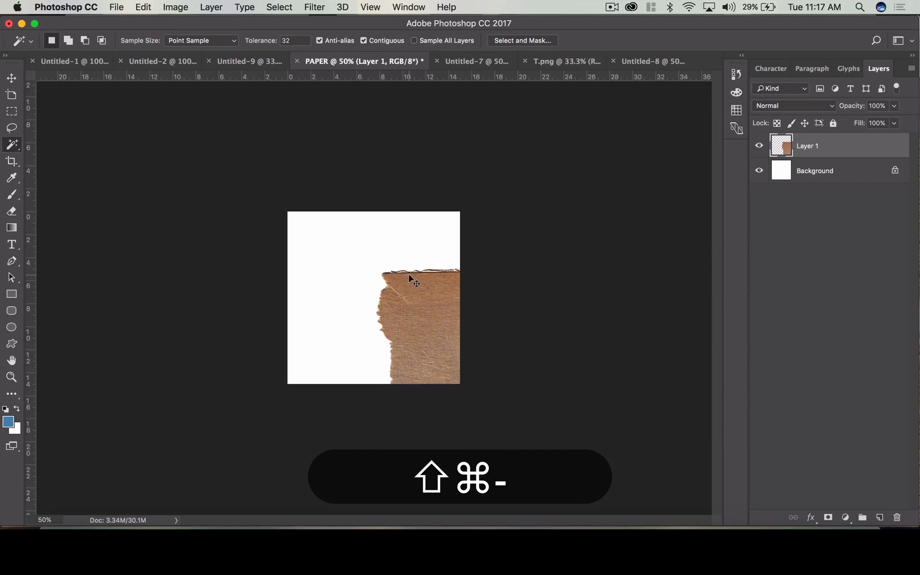
pyautogui.press('shift+super+t')
pyautogui.moveTo(317, 240); pyautogui.dragTo(425, 334)
pyautogui.moveTo(429, 373); pyautogui.dragTo(352, 274)
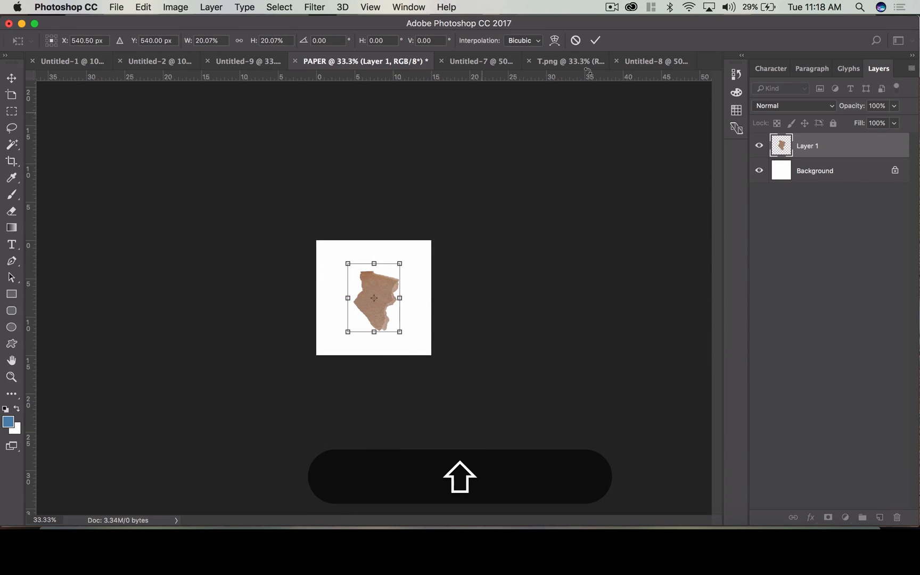
pyautogui.click(596, 40)
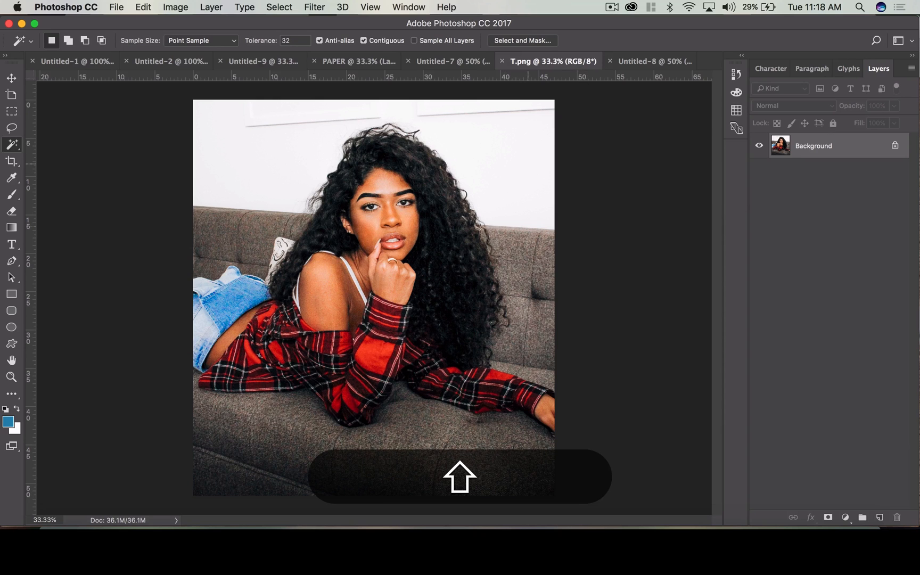
# Select and cut the entire T.png portrait photo, and return to the PAPER document.
pyautogui.press('shift+super+a')
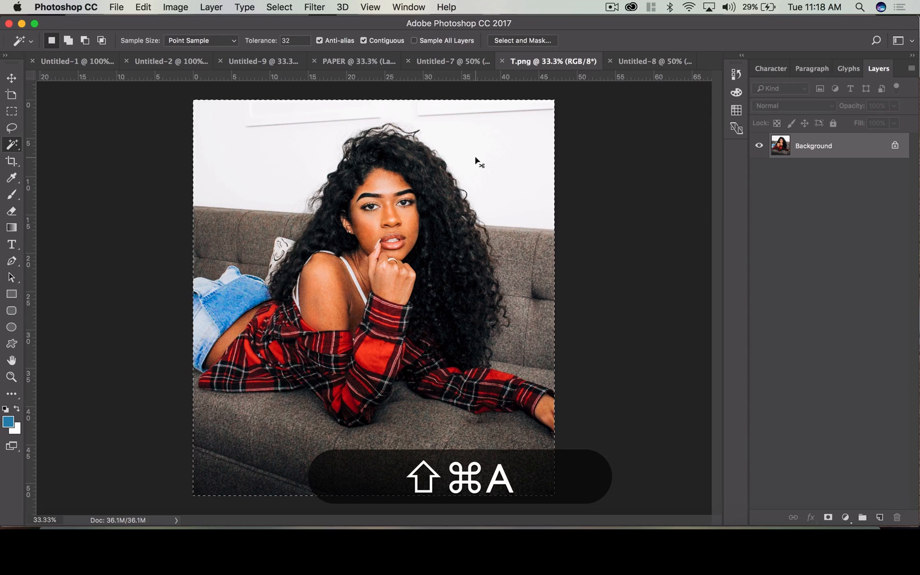
pyautogui.press('shift+super+x')
pyautogui.click(349, 61)
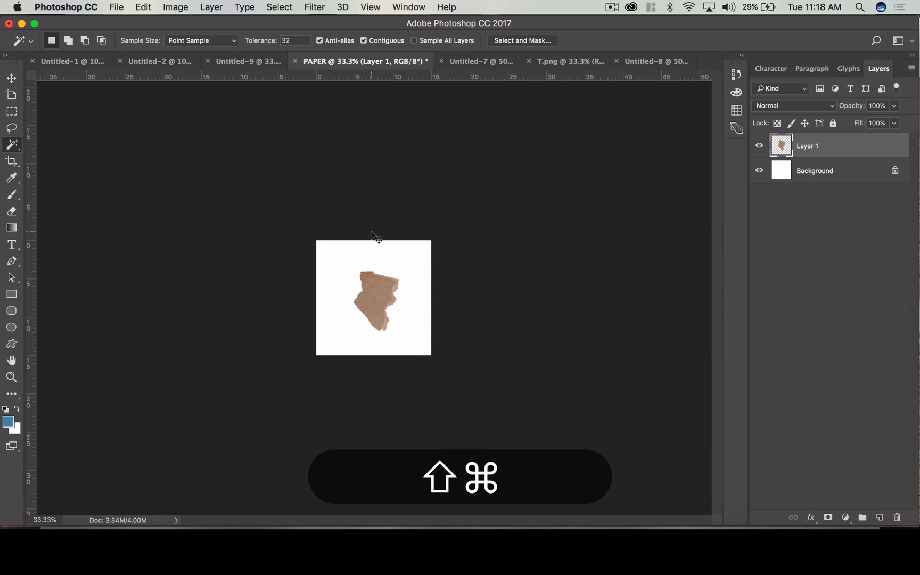
pyautogui.press('shift+super+equal')
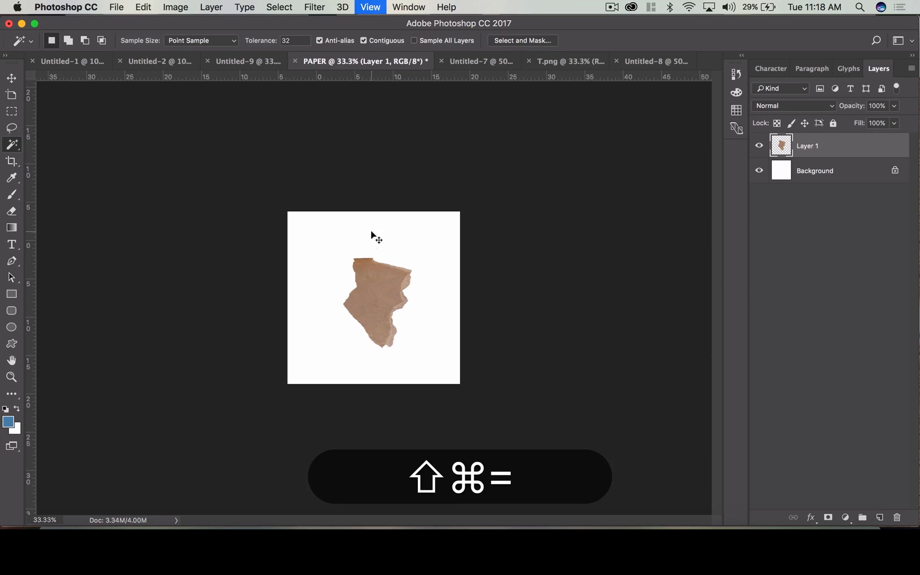
pyautogui.press('shift+super+equal')
pyautogui.click(299, 263)
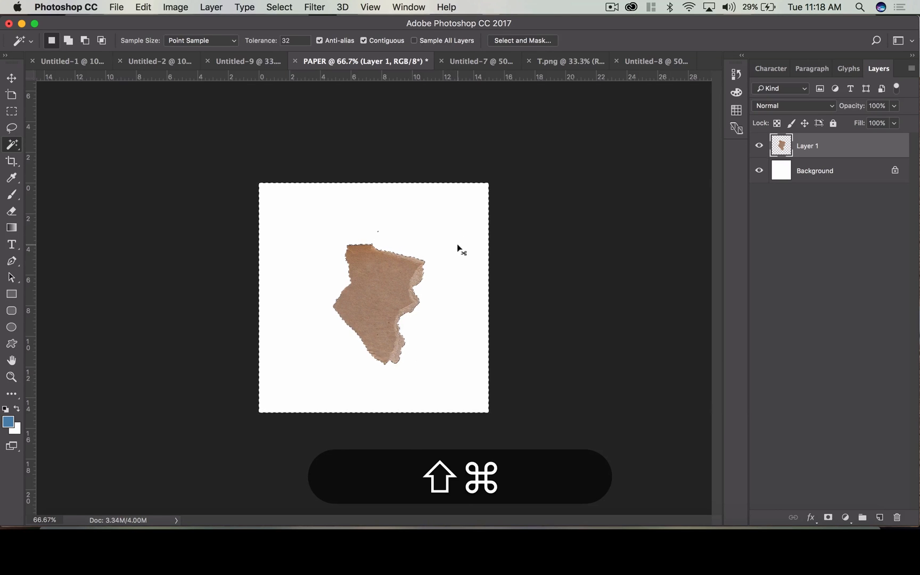
pyautogui.press('shift+super+i')
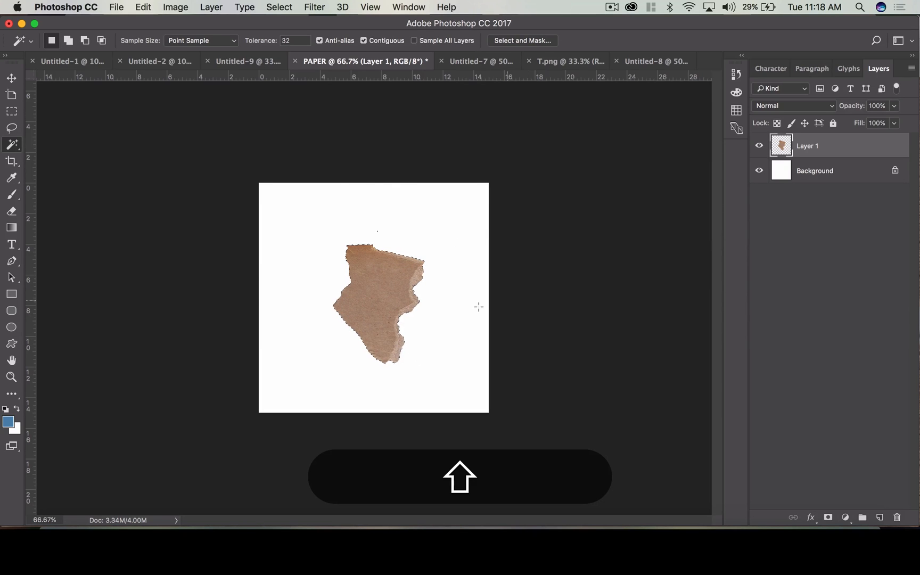
pyautogui.press('shift+super+d')
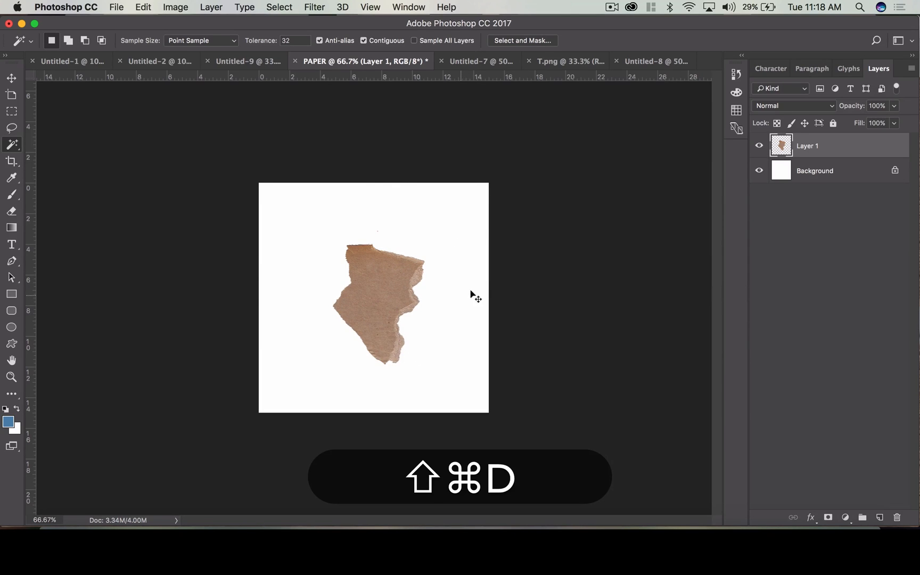
pyautogui.keyDown('shift'); pyautogui.keyDown('super'); pyautogui.click(781, 150); pyautogui.keyUp('super'); pyautogui.keyUp('shift')
pyautogui.press('shift+super+i')
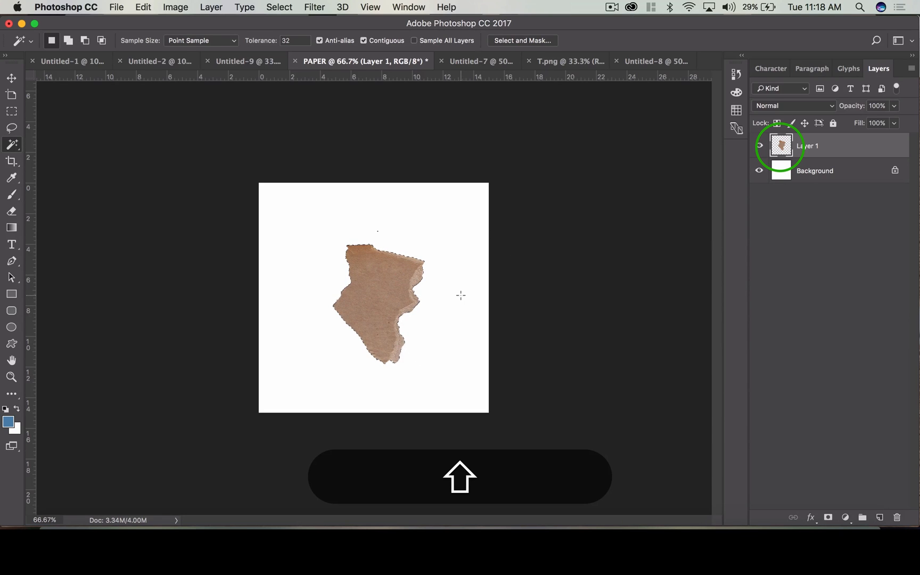
pyautogui.press('shift+super+d')
# Load the torn cardboard layer's outline as a selection and use Paste Into to place the portrait inside it.
pyautogui.keyDown('shift'); pyautogui.keyDown('super'); pyautogui.click(781, 149); pyautogui.keyUp('super'); pyautogui.keyUp('shift')
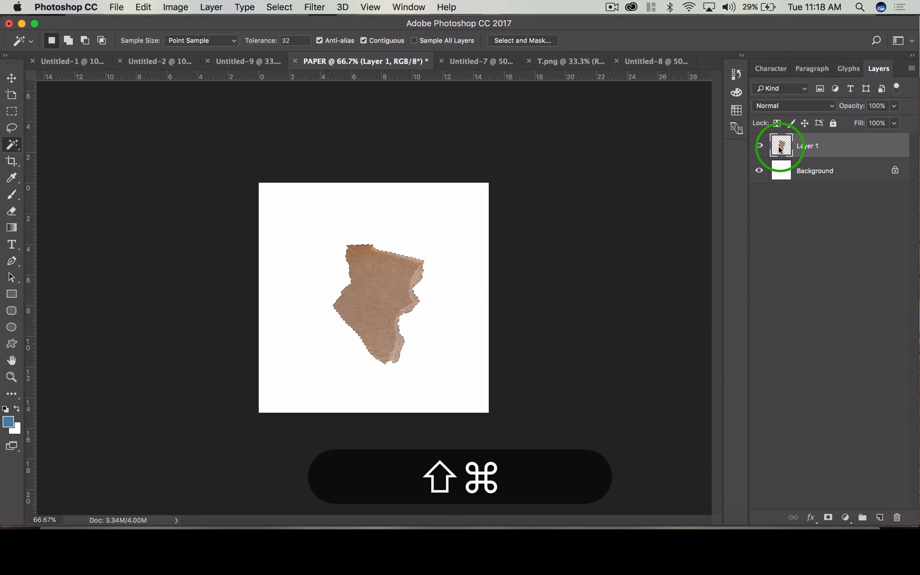
pyautogui.click(152, 7)
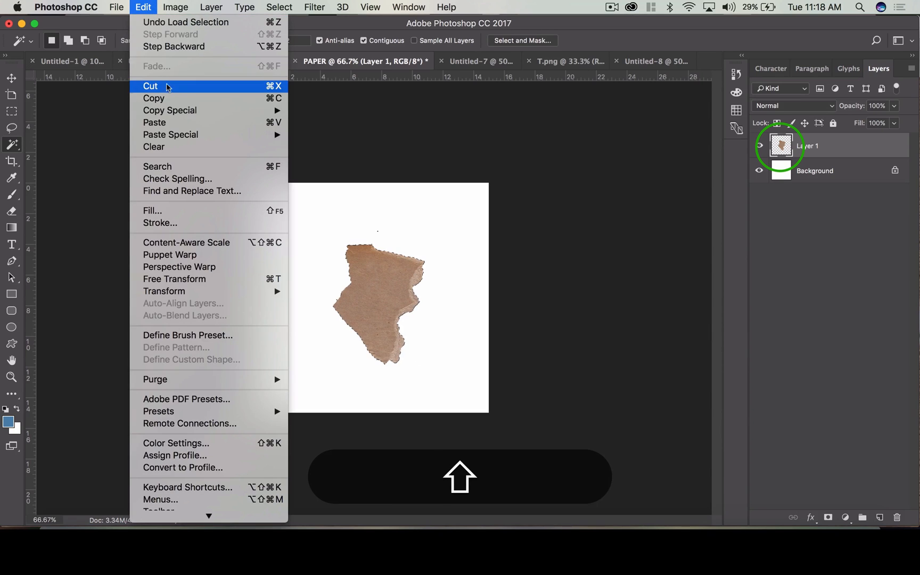
pyautogui.moveTo(255, 110)
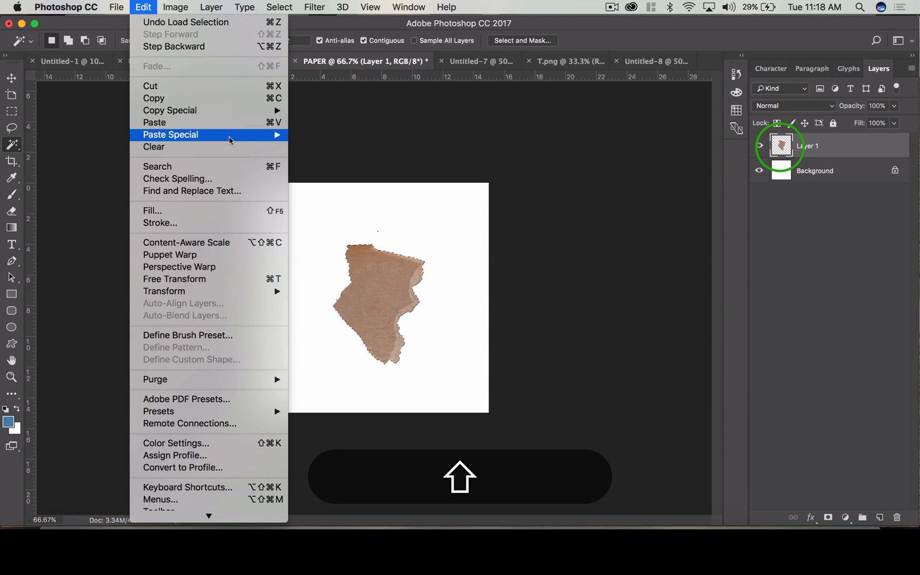
pyautogui.moveTo(237, 137)
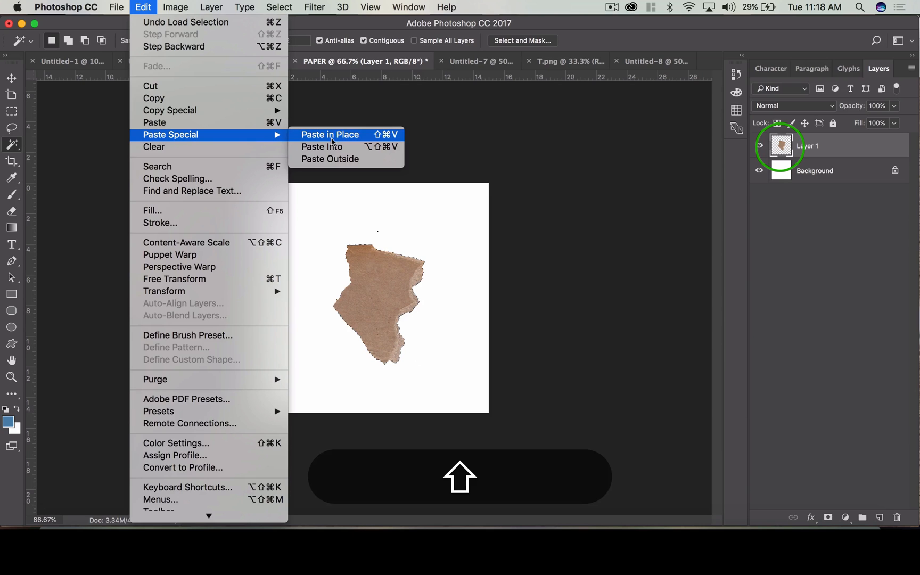
pyautogui.click(333, 147)
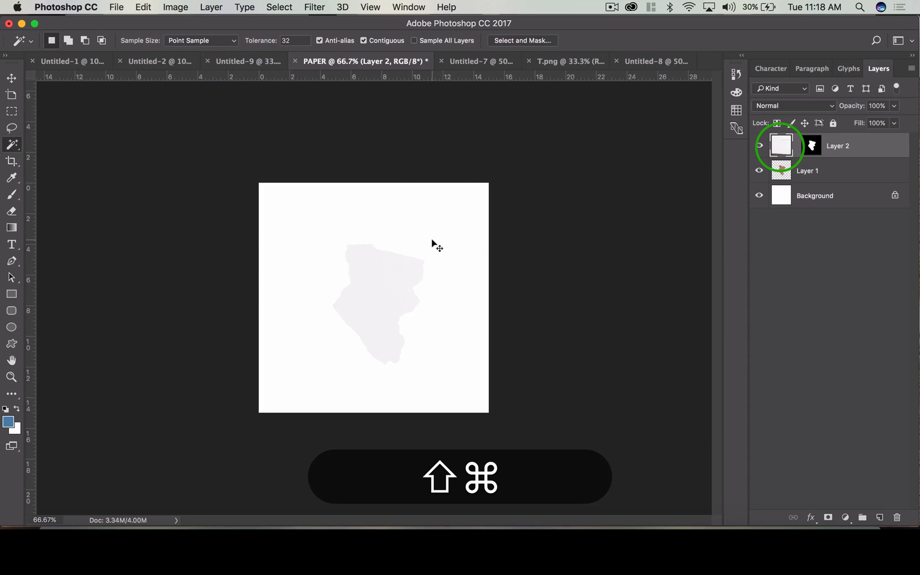
# Scale the masked portrait down and position it so the woman's face and torso fill the torn-paper shape.
pyautogui.press('shift+super+t')
pyautogui.press('alt+shift+super+t')
pyautogui.moveTo(258, 182); pyautogui.dragTo(569, 422)
pyautogui.moveTo(580, 492); pyautogui.dragTo(312, 185)
pyautogui.moveTo(335, 226); pyautogui.dragTo(361, 284)
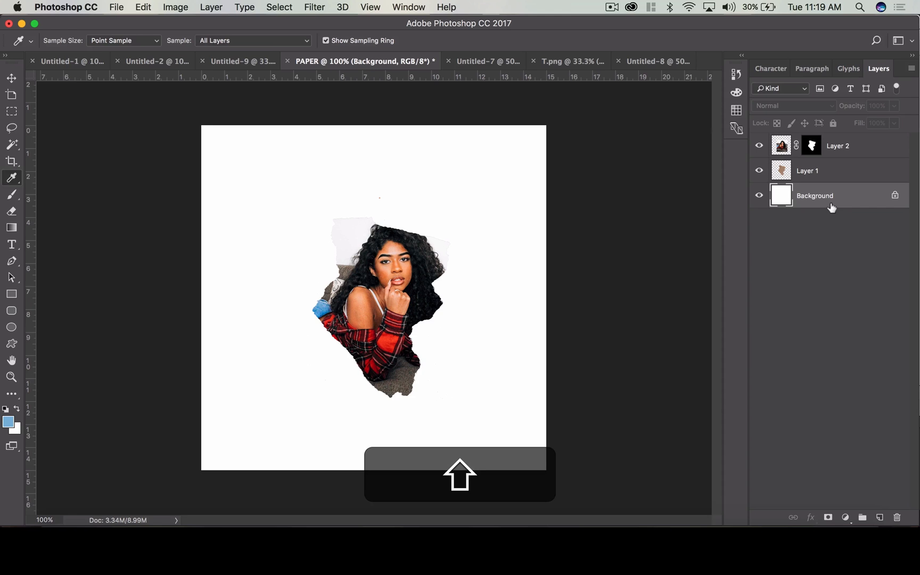
# Paint the entire Background layer light blue with the 1400 px brush.
pyautogui.hotkey('shift', 'b')
pyautogui.moveTo(454, 249)
pyautogui.mouseDown()
pyautogui.moveTo(399, 278)
pyautogui.moveTo(373, 350)
pyautogui.mouseUp()
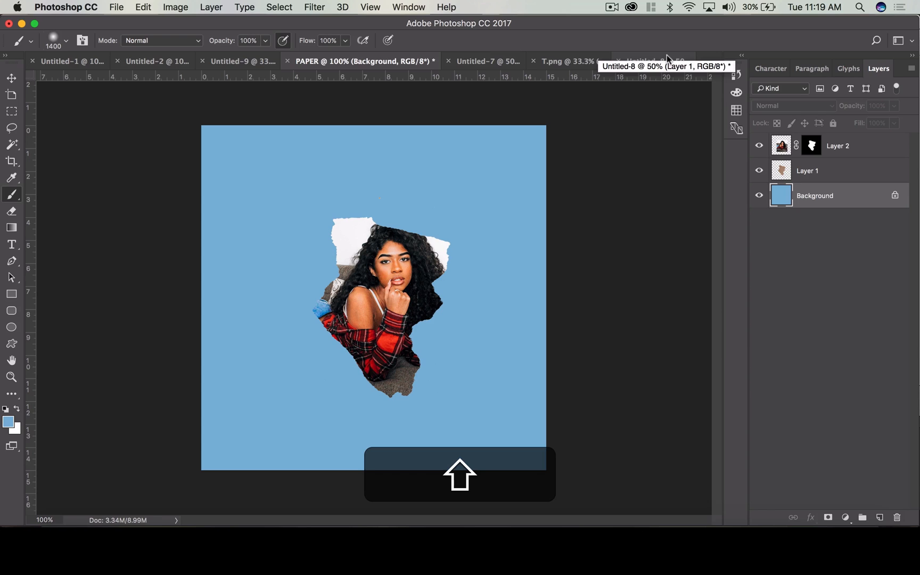
# Cut the selected grey paper texture from Untitled-8 and paste it into the PAPER document directly above the Background layer.
pyautogui.click(667, 55)
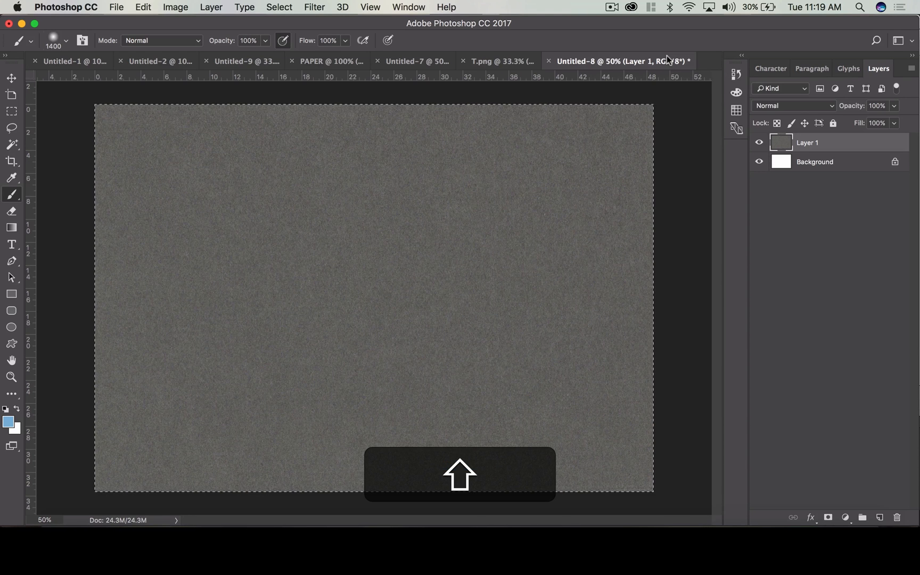
pyautogui.click(502, 62)
pyautogui.click(445, 62)
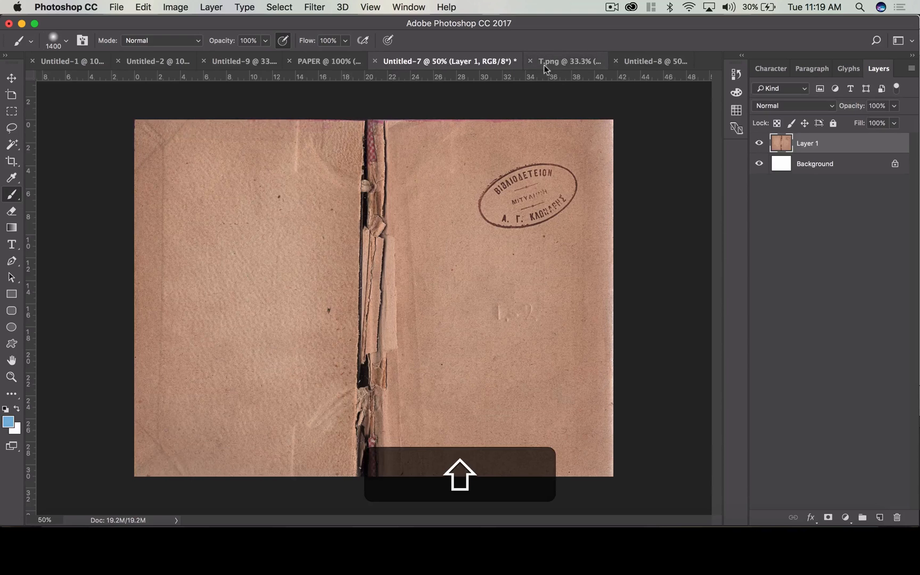
pyautogui.click(635, 60)
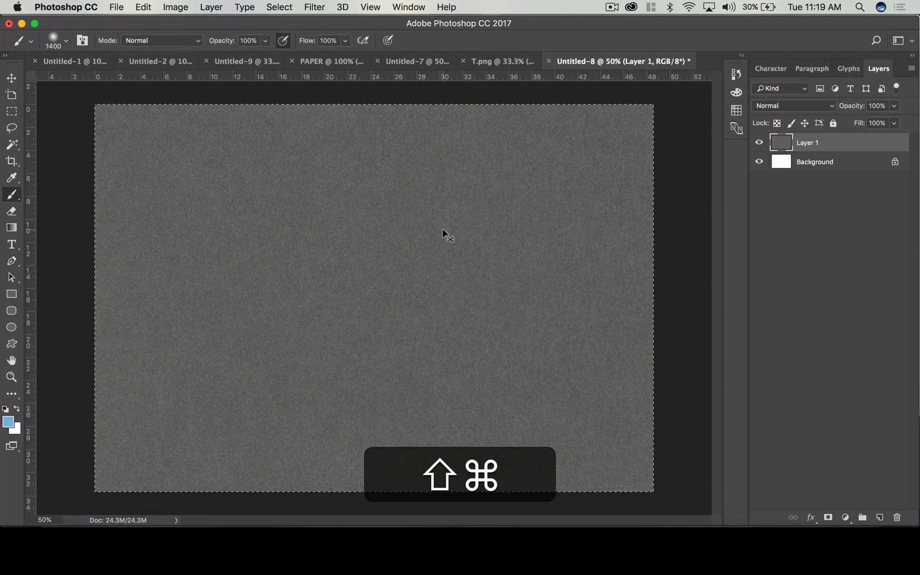
pyautogui.press('shift+super+x')
pyautogui.click(352, 59)
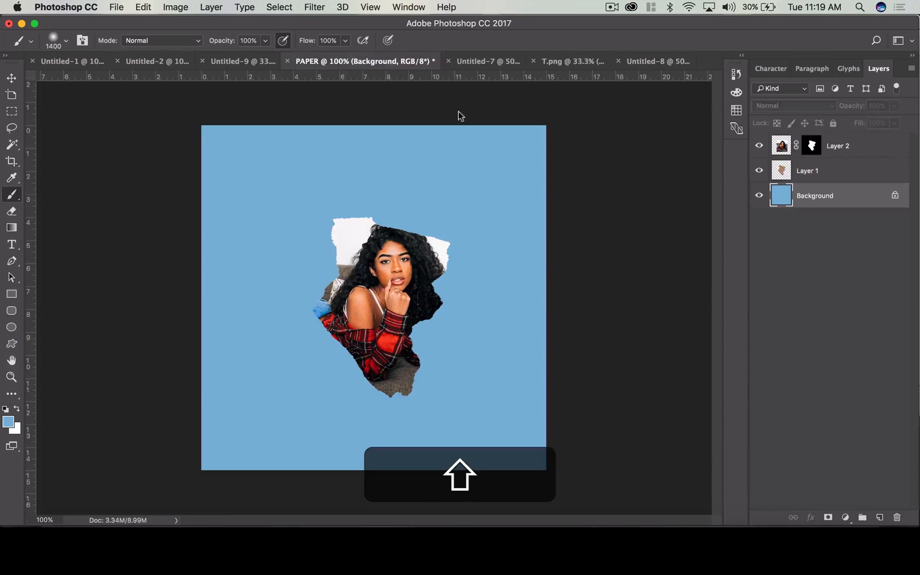
pyautogui.press('shift+super+v')
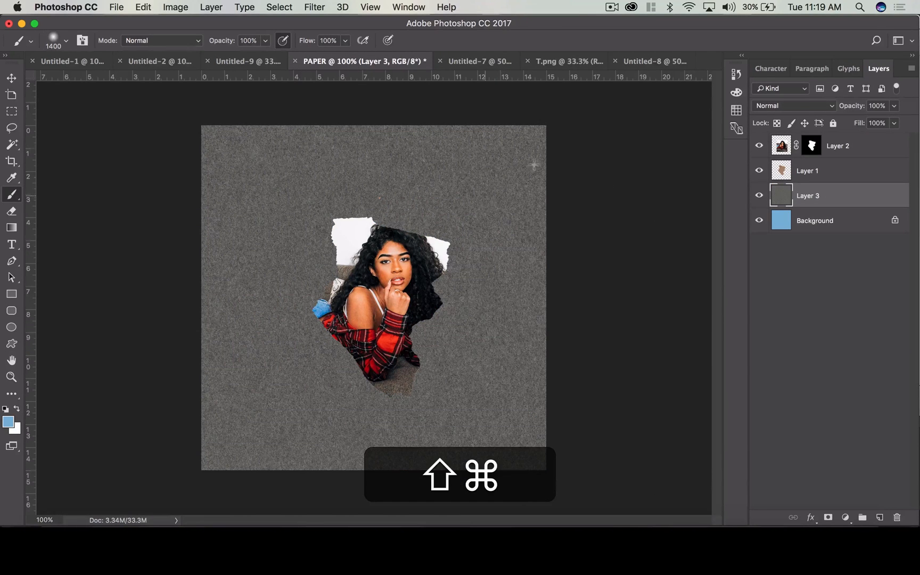
# Try the Darken, Screen, Color Dodge, Linear Dodge (Add) and Lighter Color blend modes on the grey texture layer.
pyautogui.click(807, 106)
pyautogui.click(807, 132)
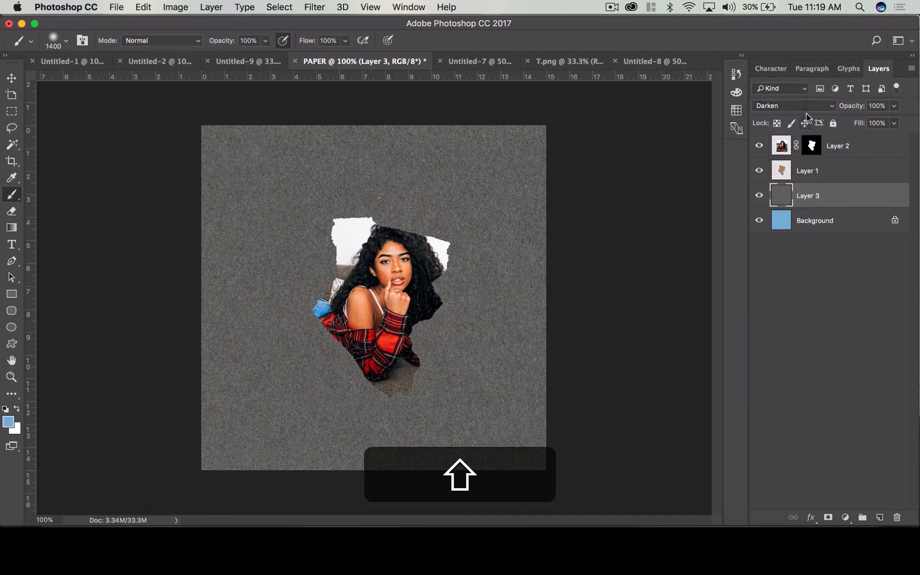
pyautogui.click(806, 110)
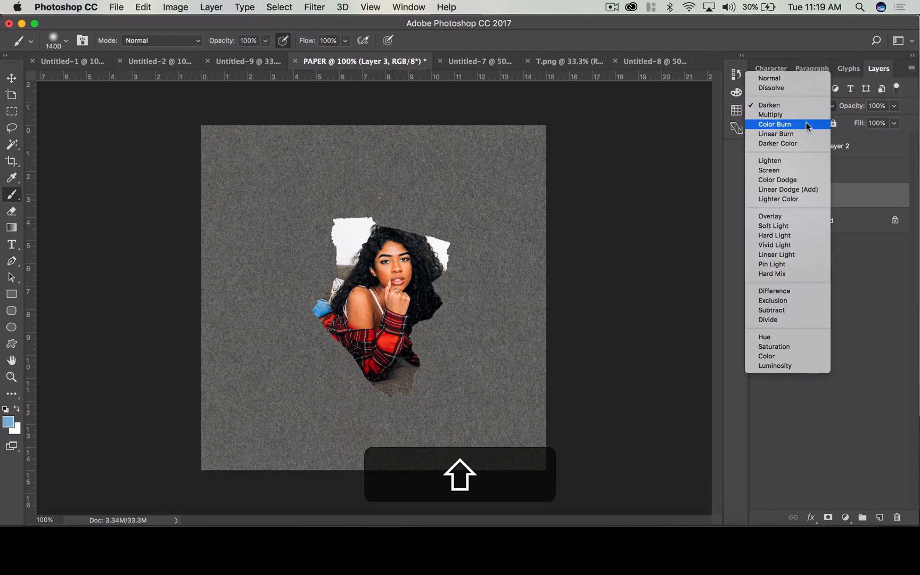
pyautogui.click(811, 172)
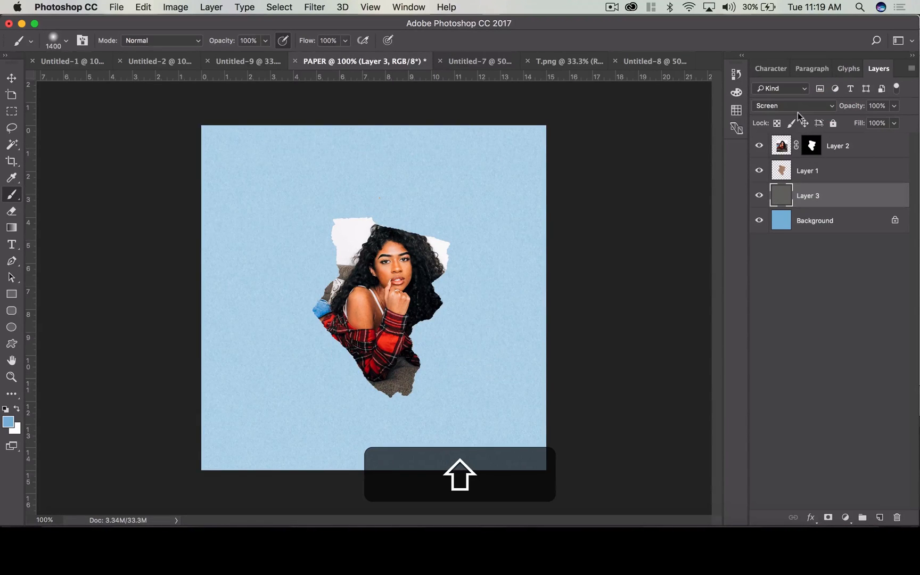
pyautogui.click(797, 112)
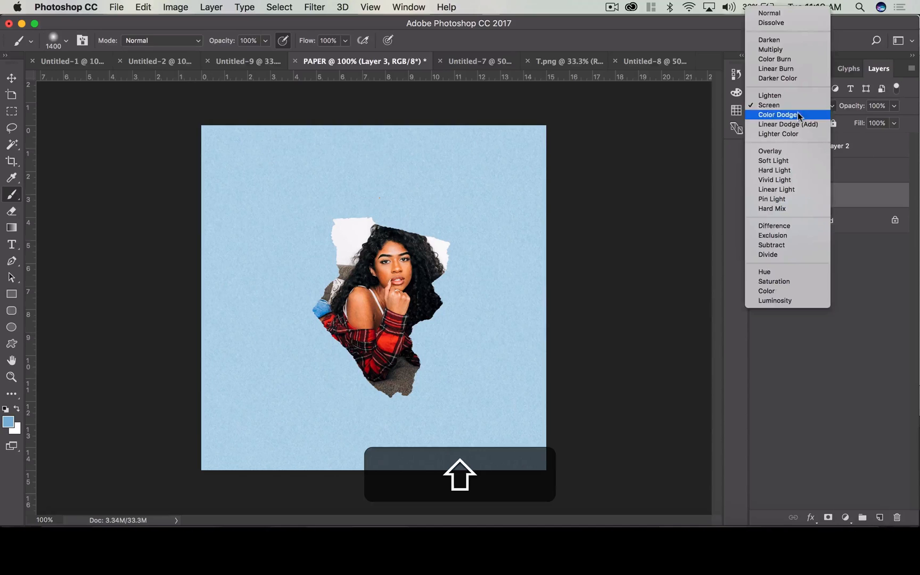
pyautogui.click(797, 115)
pyautogui.click(798, 108)
pyautogui.click(797, 114)
pyautogui.click(798, 109)
pyautogui.click(798, 115)
# Set the grey texture layer's blend mode to Overlay over the blue background.
pyautogui.click(798, 111)
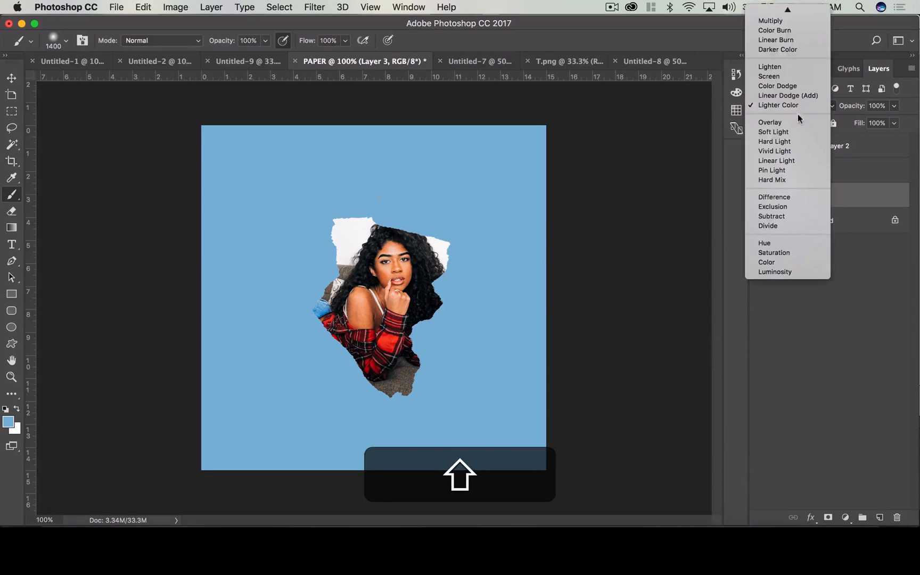
pyautogui.click(800, 120)
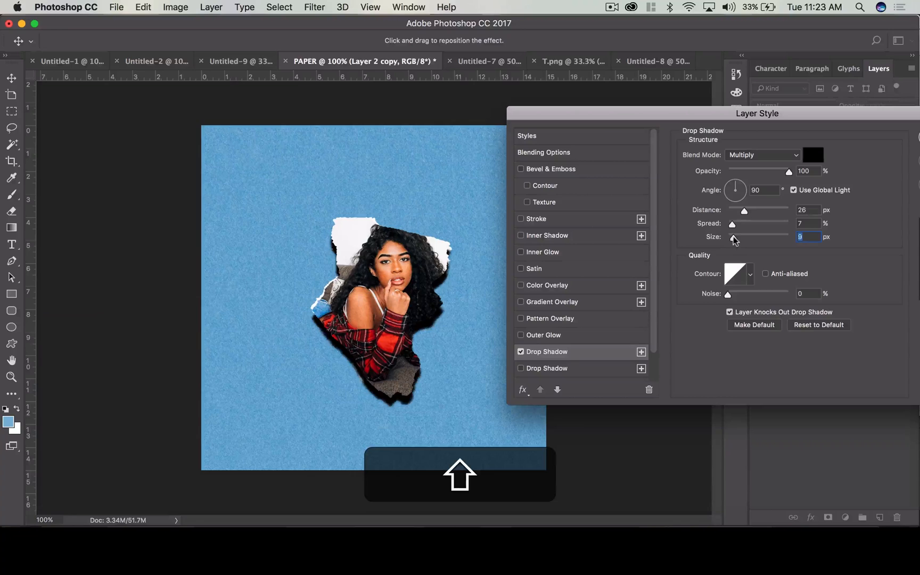
# Set the Layer 2 copy's drop shadow to a size of 27 px and an opacity of 30%, and apply the layer style.
pyautogui.moveTo(737, 239); pyautogui.dragTo(739, 240)
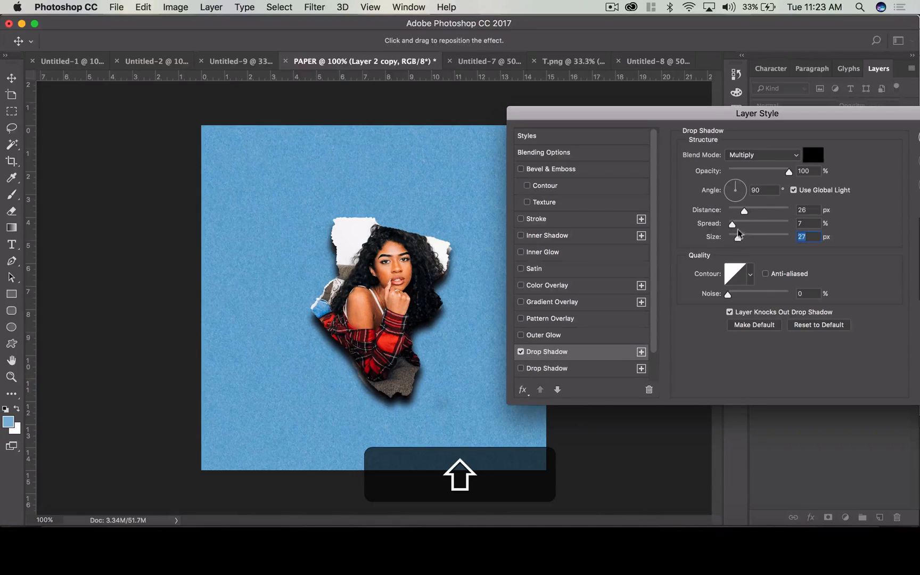
pyautogui.moveTo(749, 172); pyautogui.dragTo(748, 171)
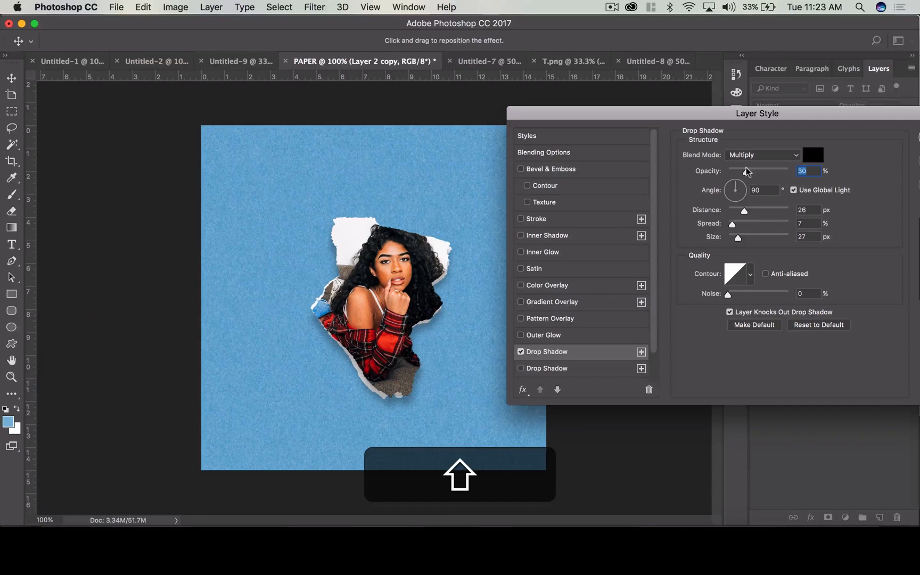
pyautogui.moveTo(718, 117); pyautogui.dragTo(672, 80)
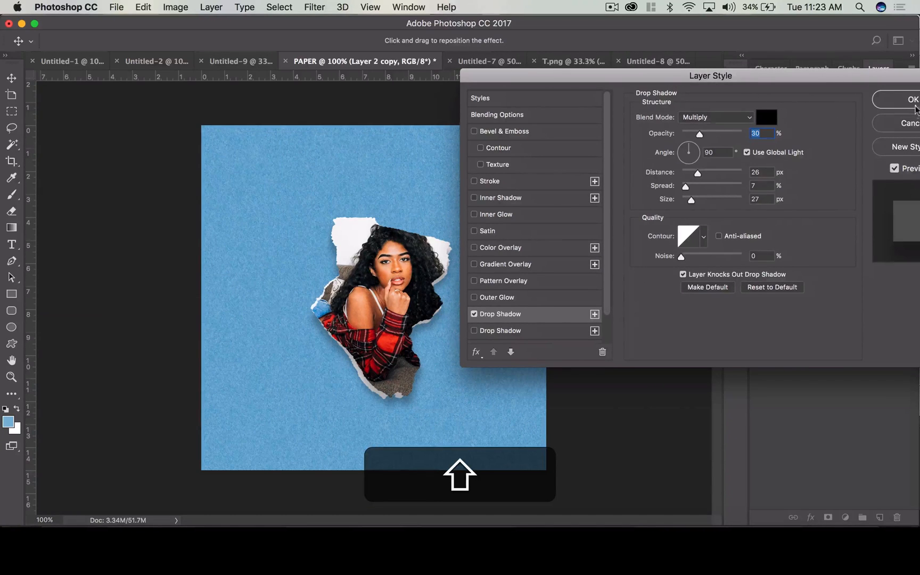
pyautogui.click(913, 100)
pyautogui.click(654, 63)
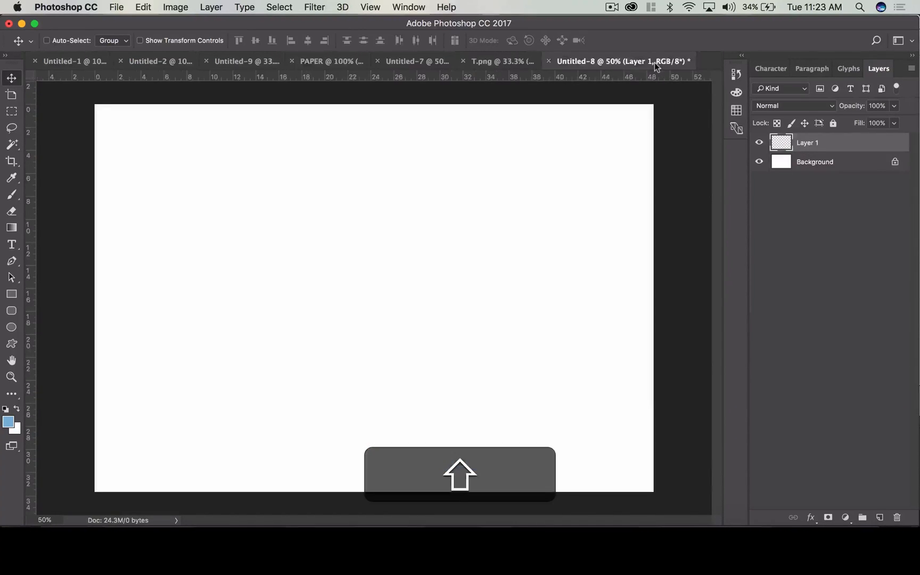
pyautogui.click(416, 60)
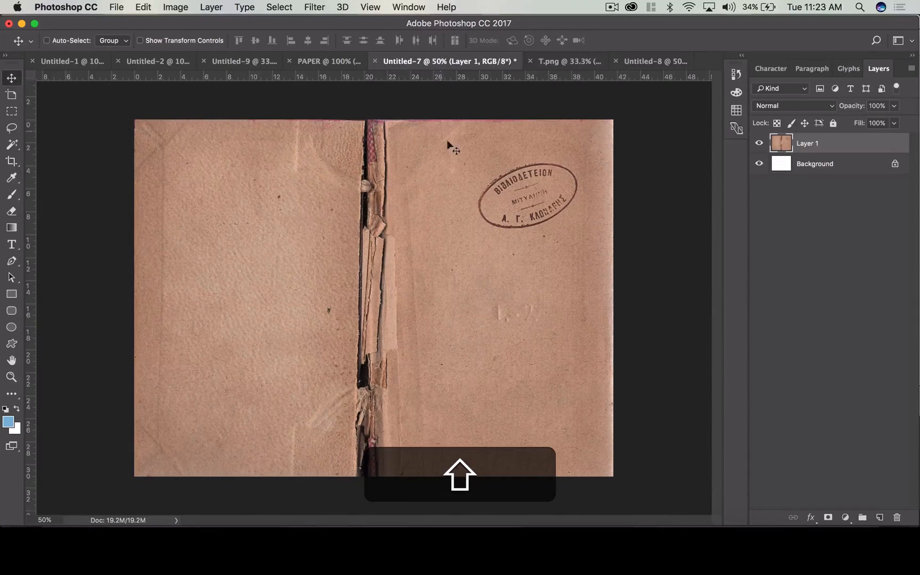
pyautogui.click(611, 8)
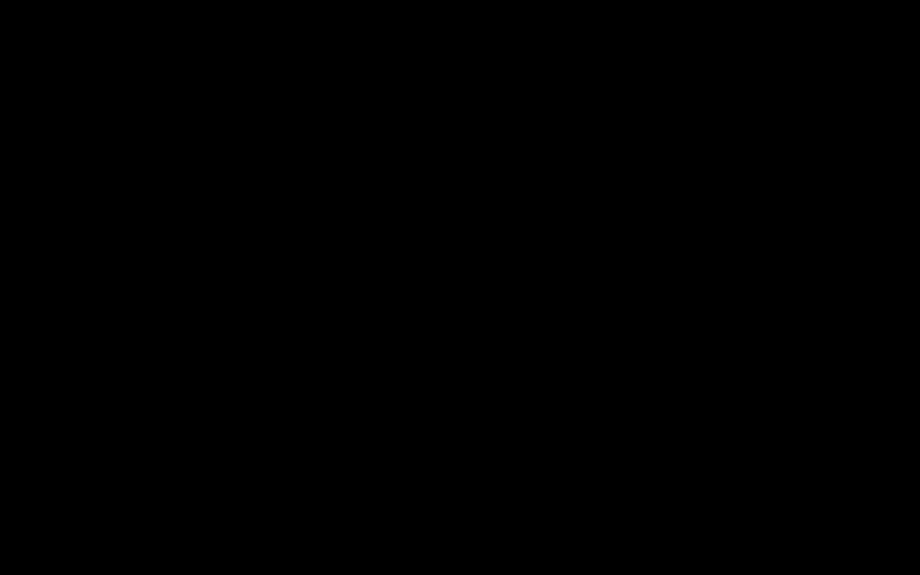